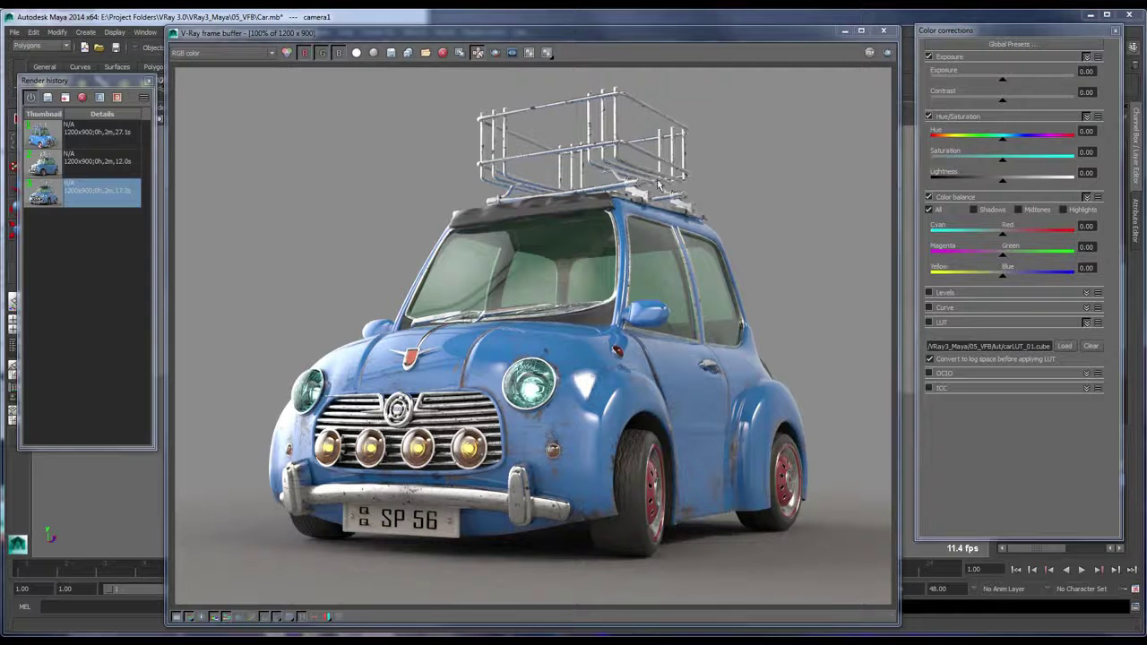
Reposition the frame buffer and render history windows, bringing the frame buffer to the front
drag(562, 39, 566, 39)
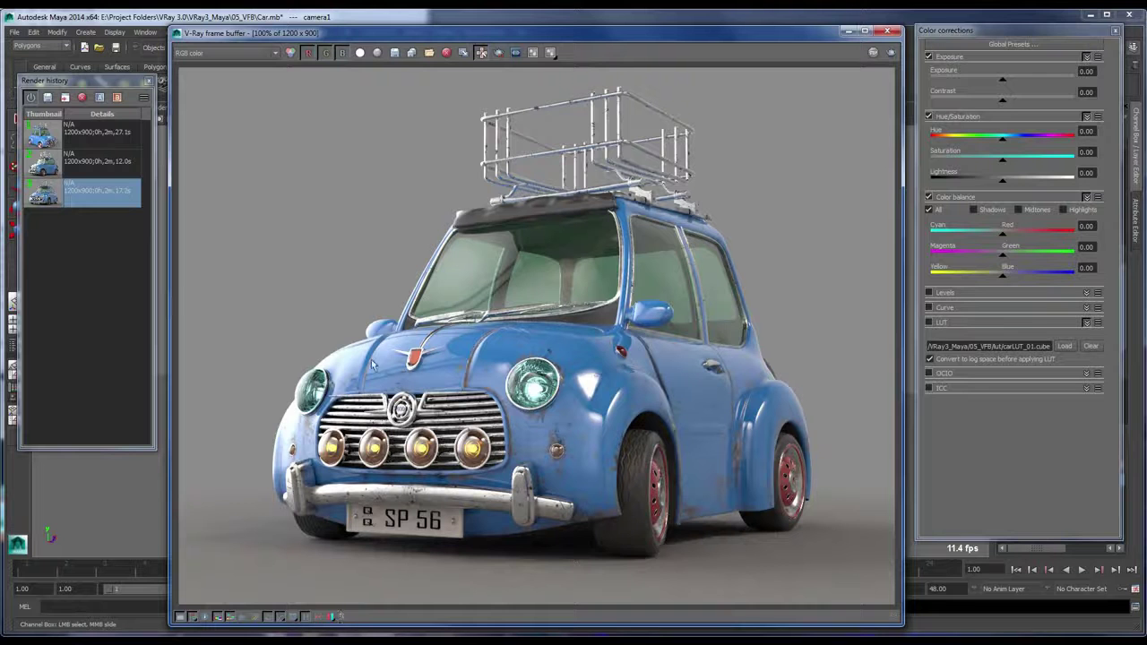
drag(95, 82, 96, 94)
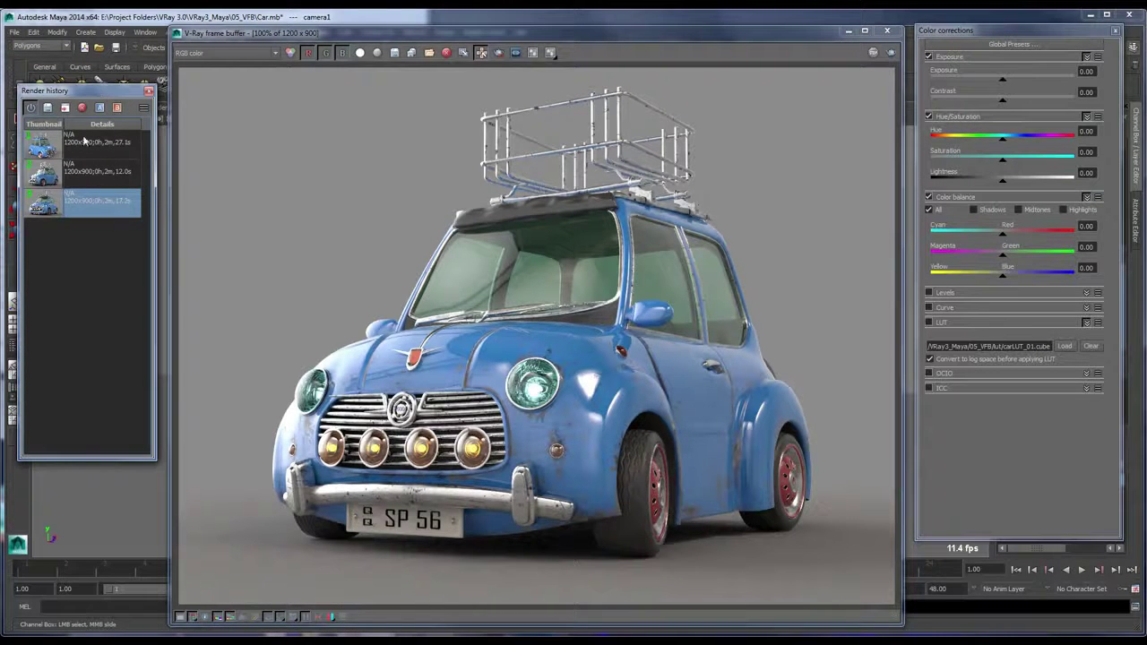
click(337, 33)
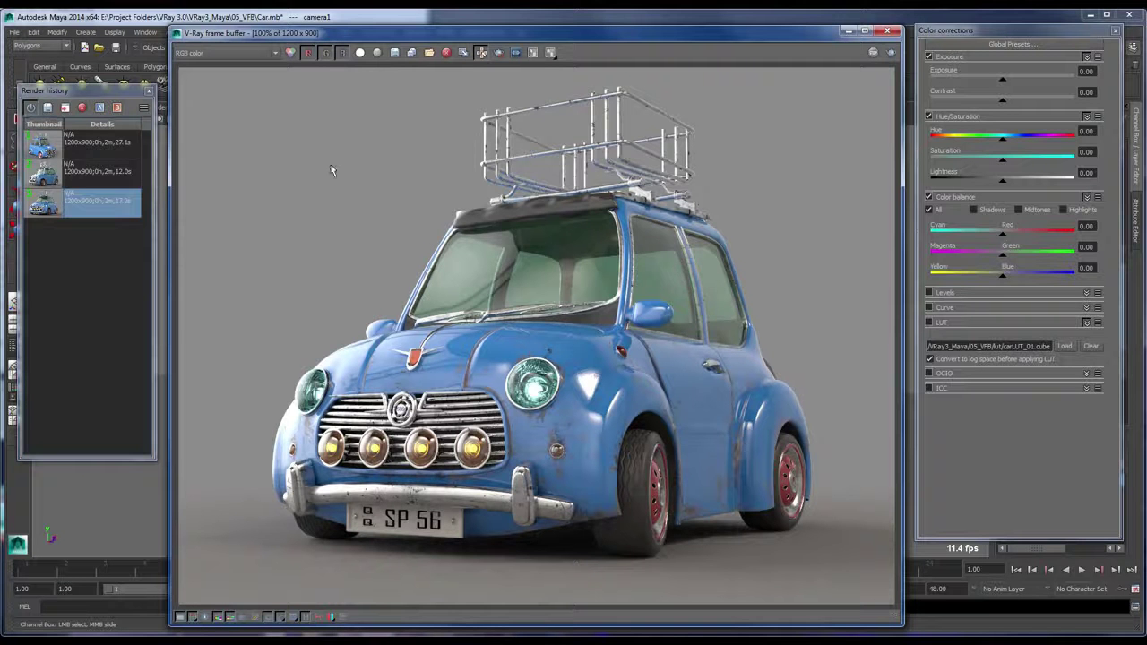
Cycle through the stored renders and check the colour balance presets without choosing one
key(Up)
key(Up)
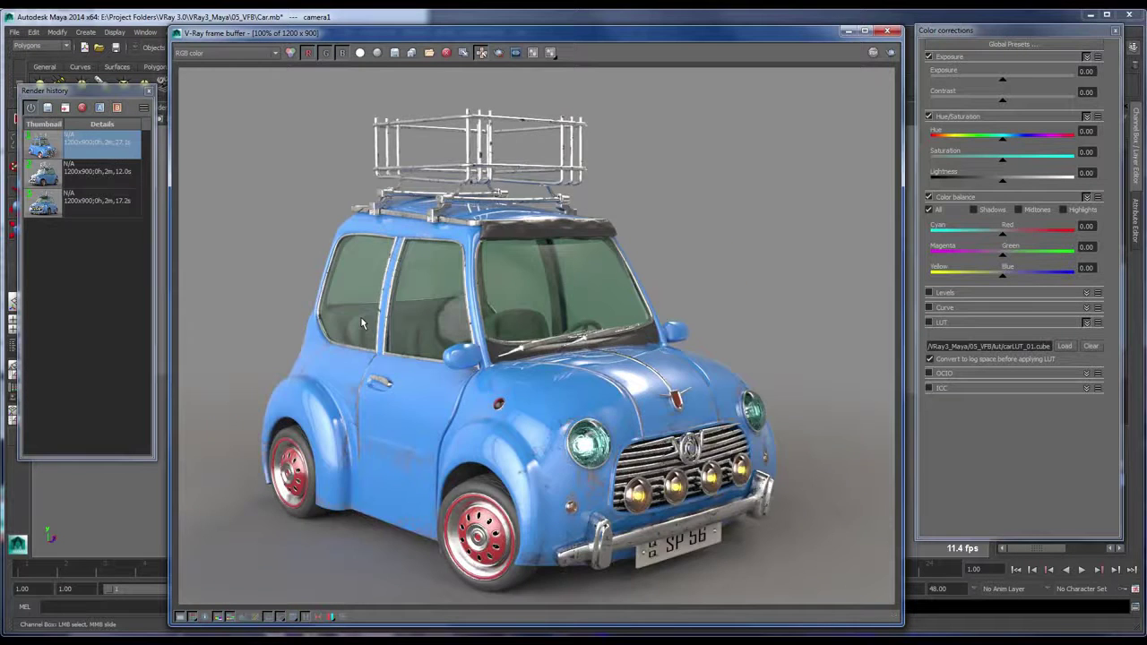
key(Down)
key(Down)
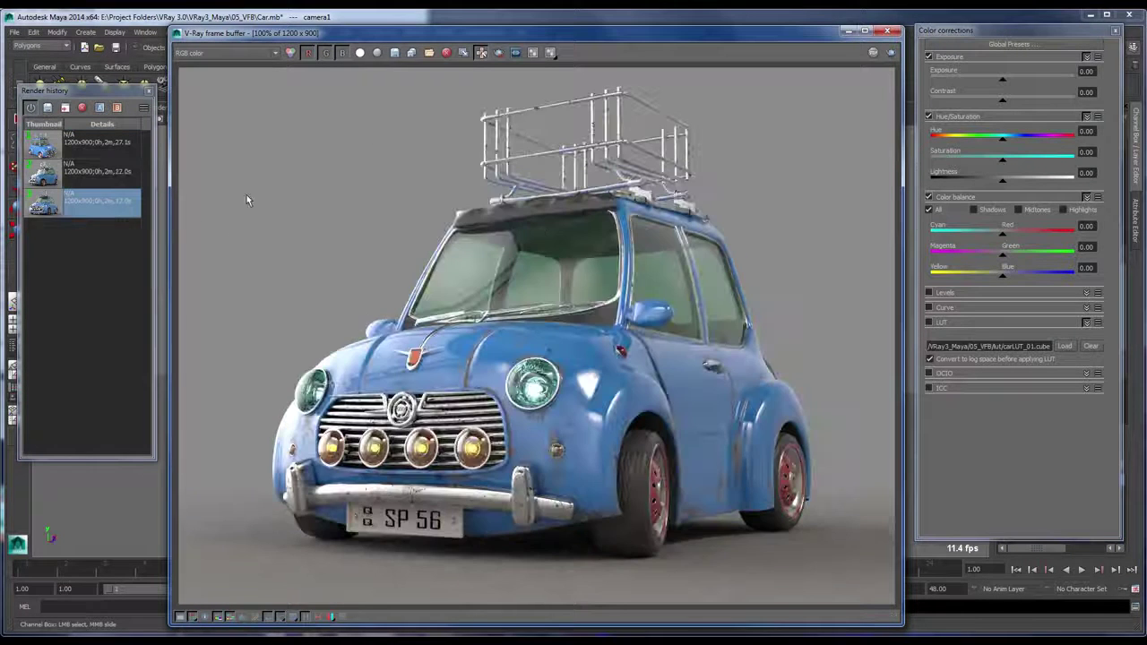
key(Up)
key(Up)
key(Down)
key(Down)
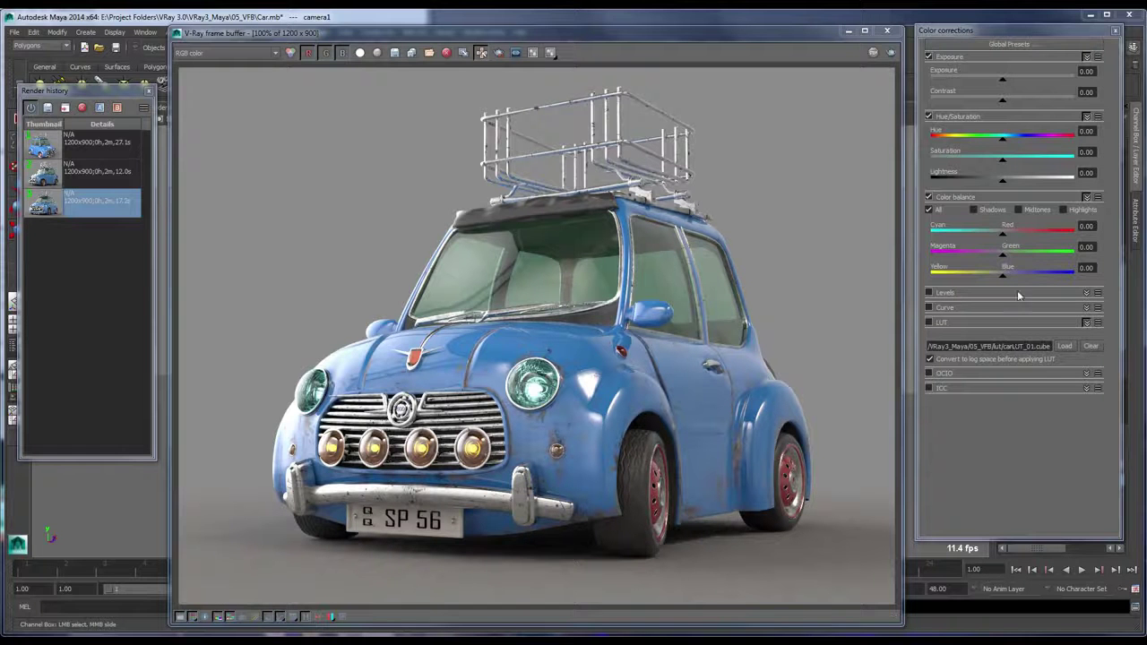
click(1098, 196)
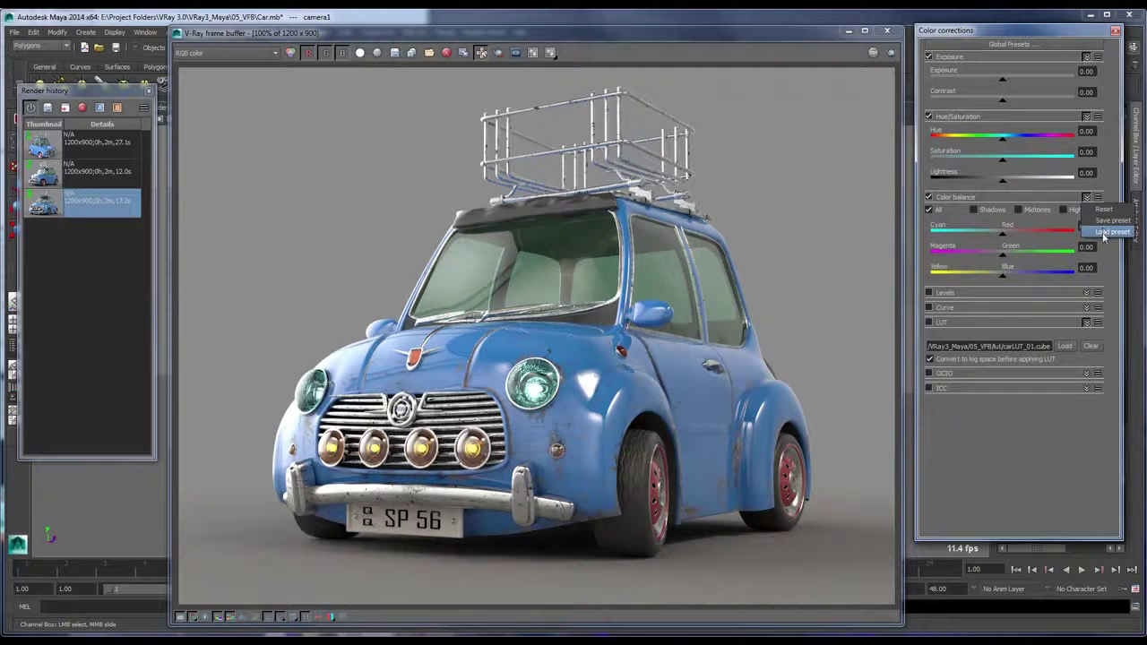
click(1103, 234)
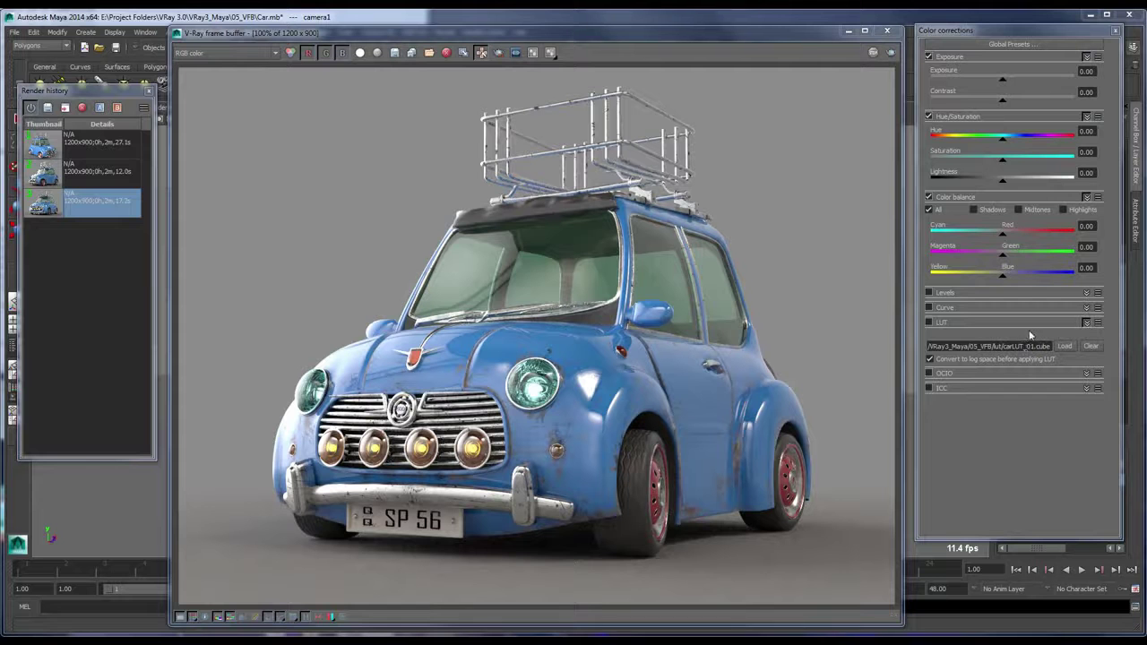
Load carLUT_01.cube from the lut folder and enable the LUT correction
click(1064, 345)
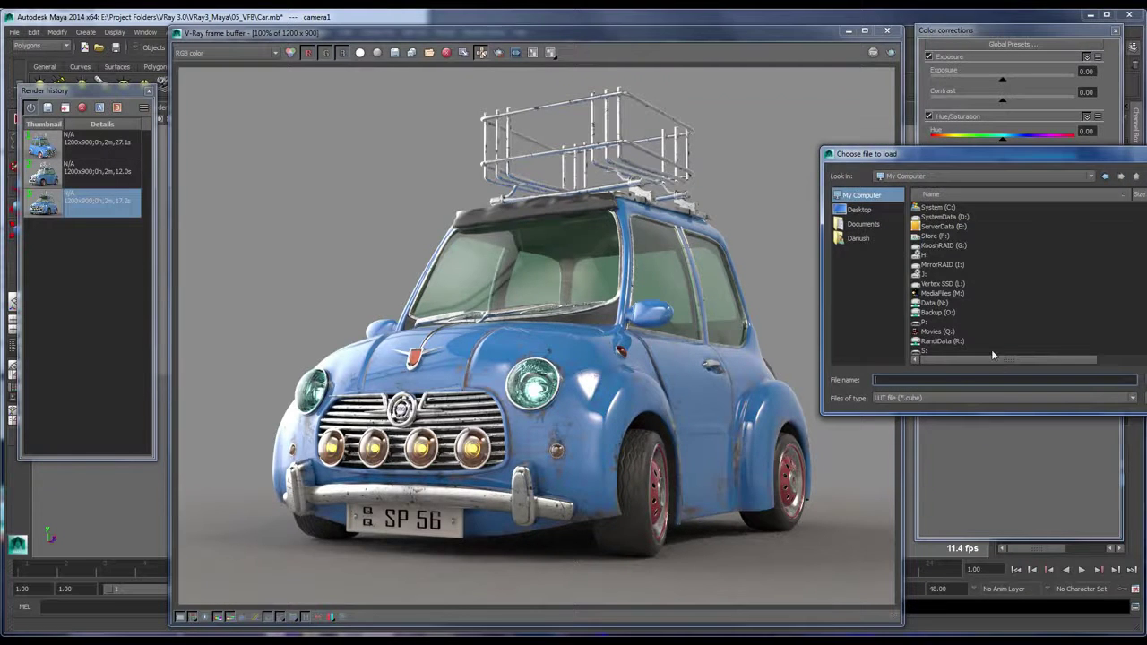
key(ctrl+v)
key(Return)
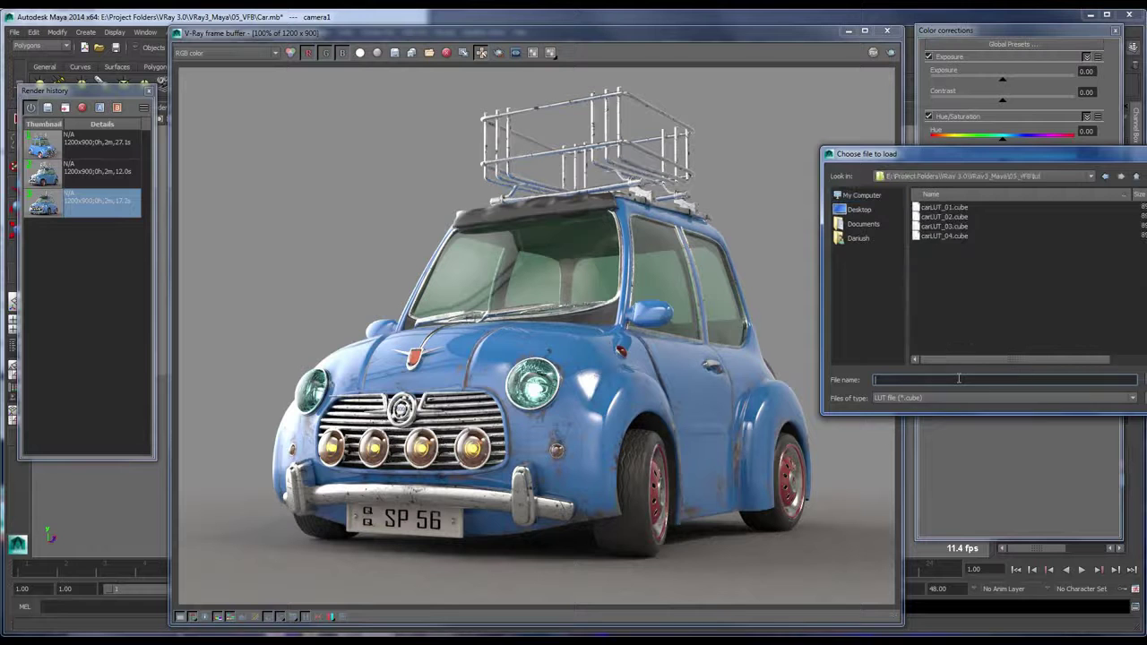
click(944, 207)
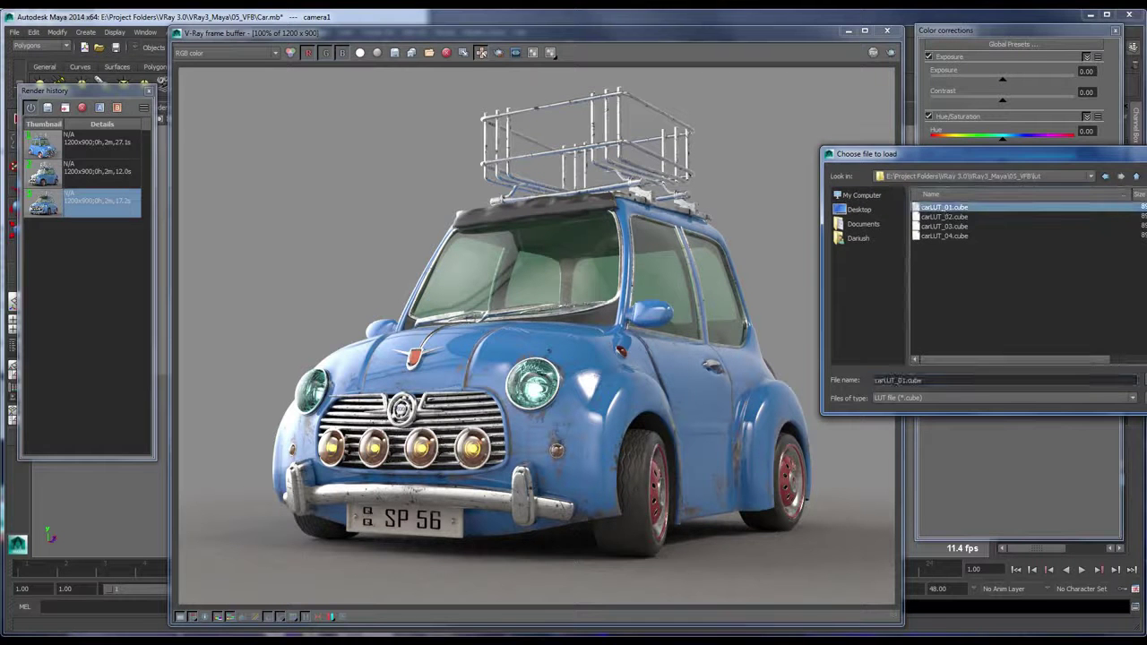
key(Return)
click(931, 324)
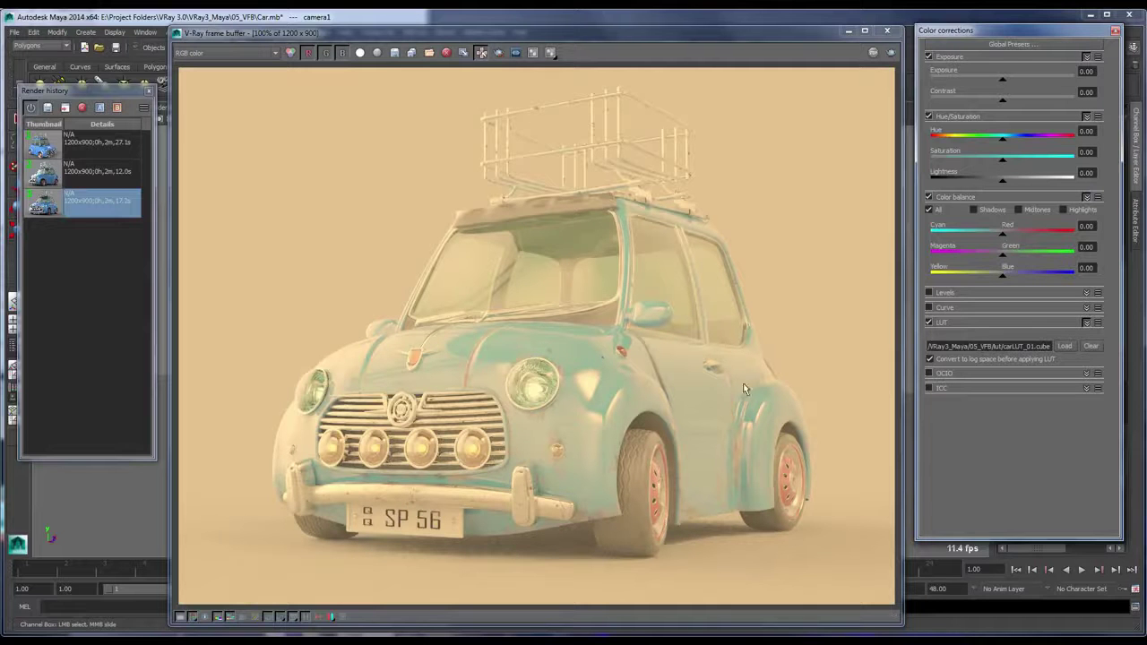
Turn off the carLUT_01.cube LUT correction to compare with the original blue render
click(929, 323)
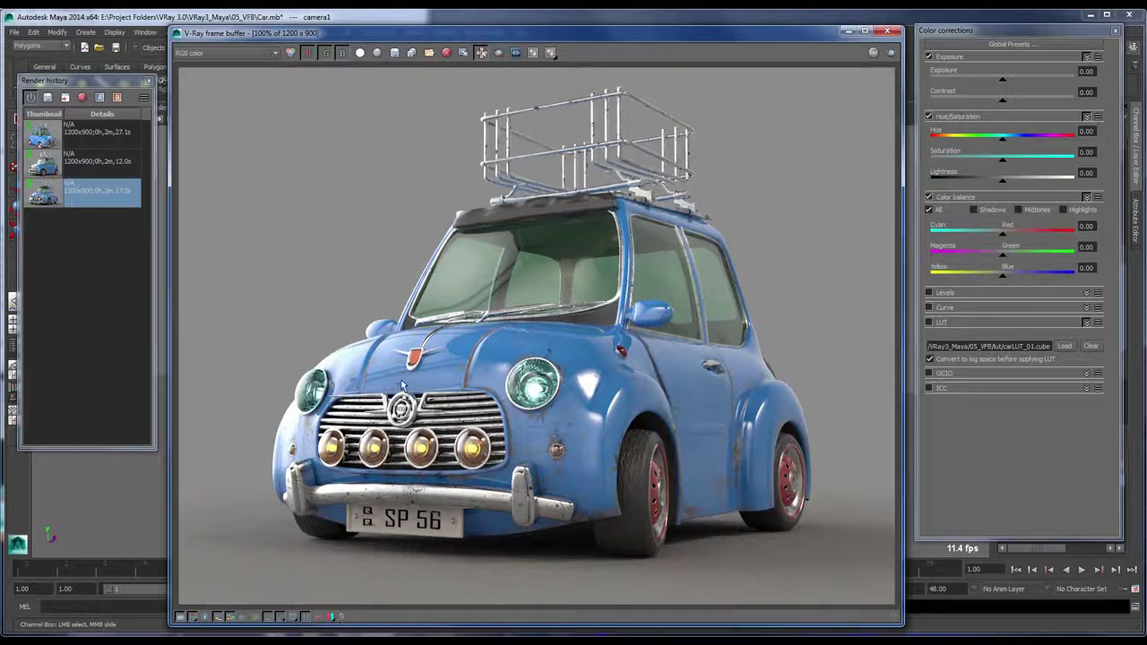
click(96, 82)
drag(96, 82, 96, 92)
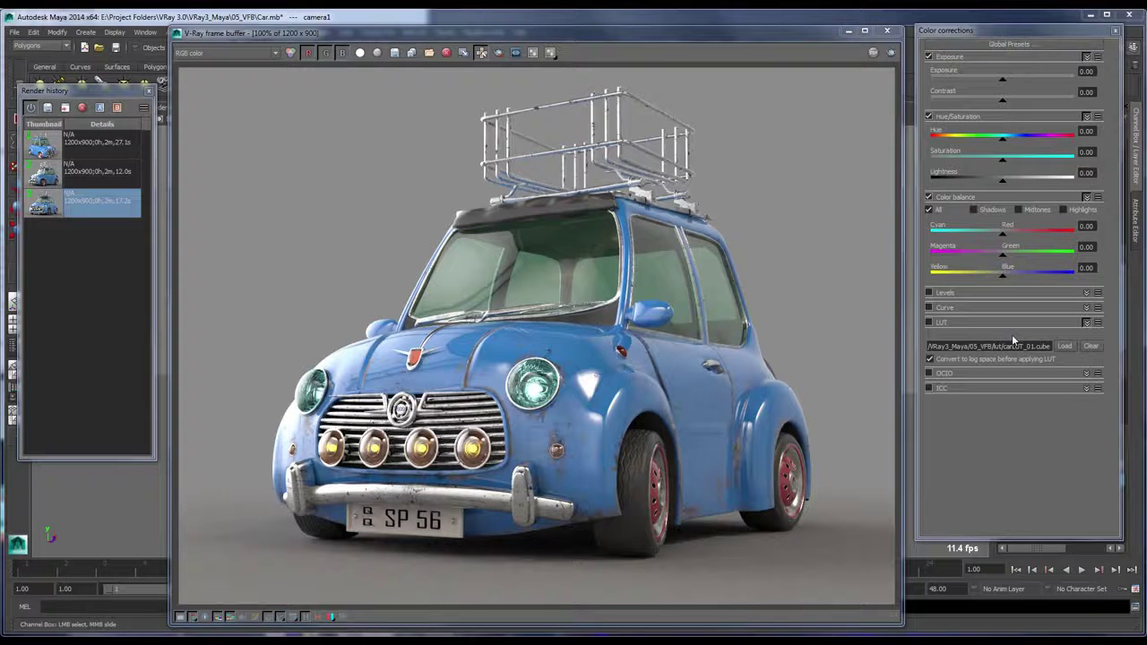
click(1097, 197)
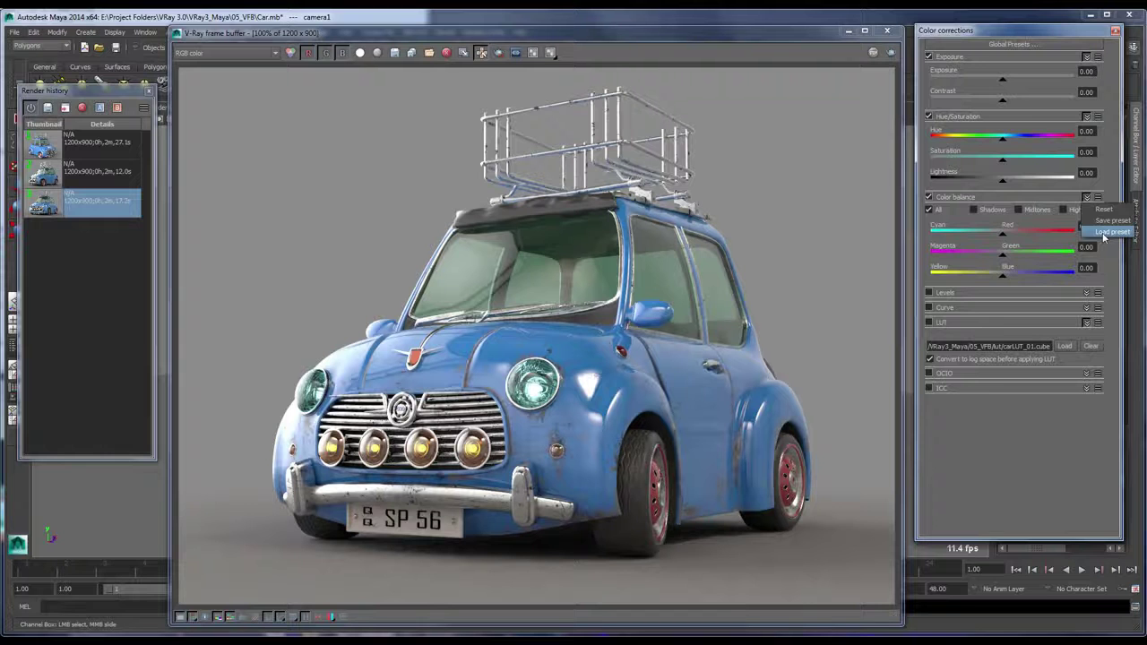
click(1036, 481)
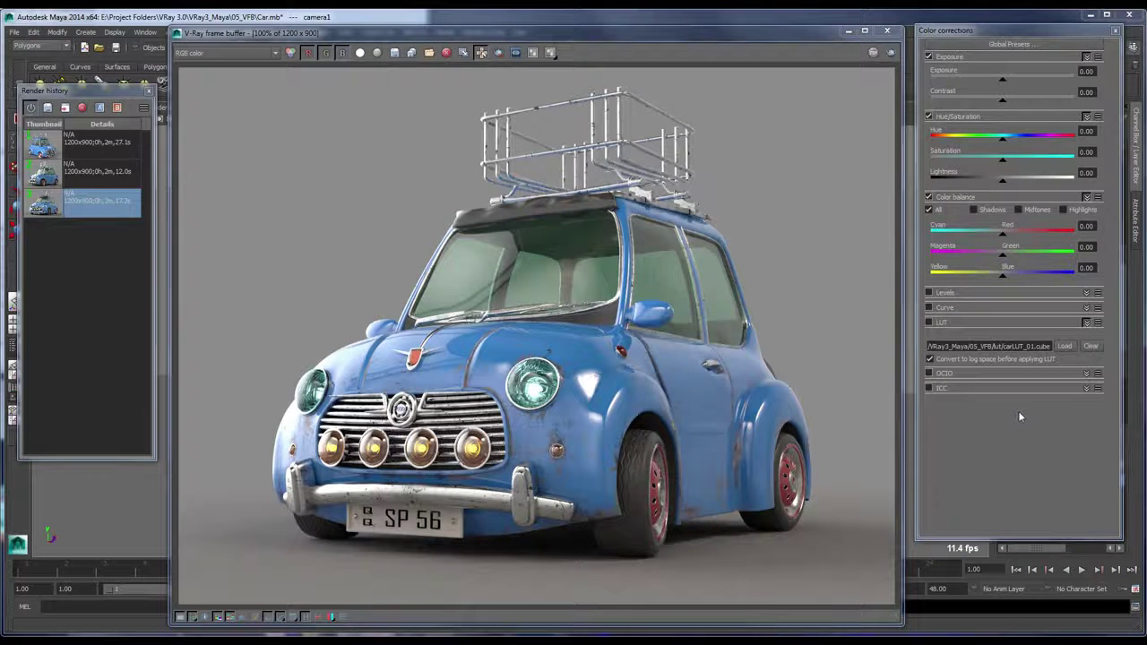
click(1065, 347)
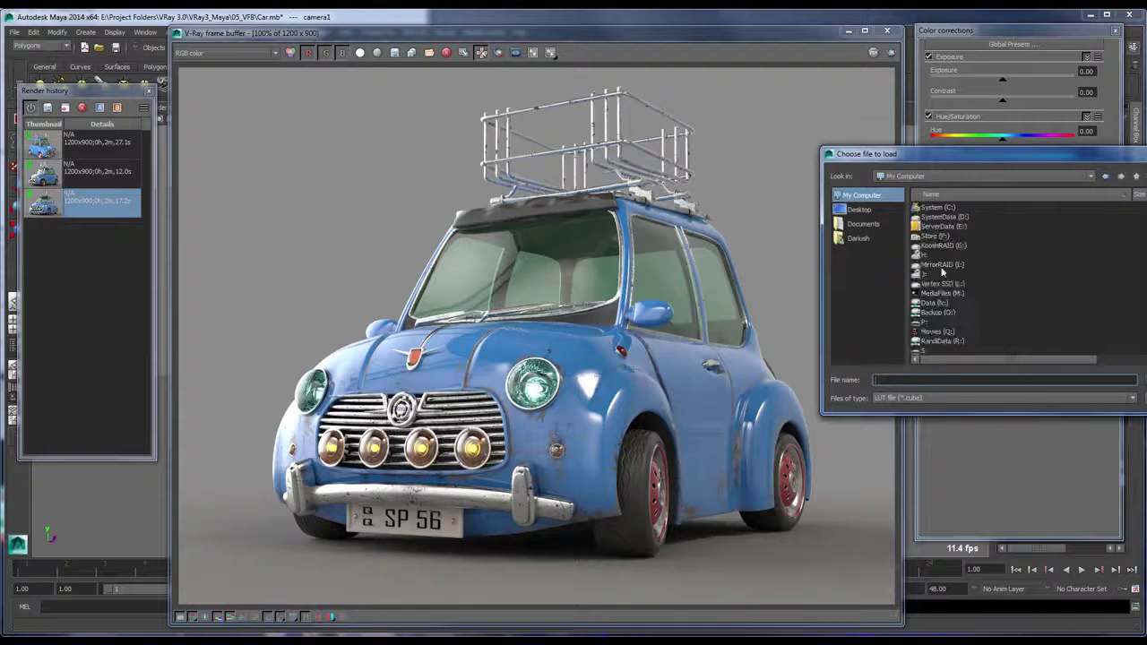
text(E:/Project Folders/VRay 3.0/VRay3_Maya/05_VFB/lut/)
key(Return)
double_click(943, 207)
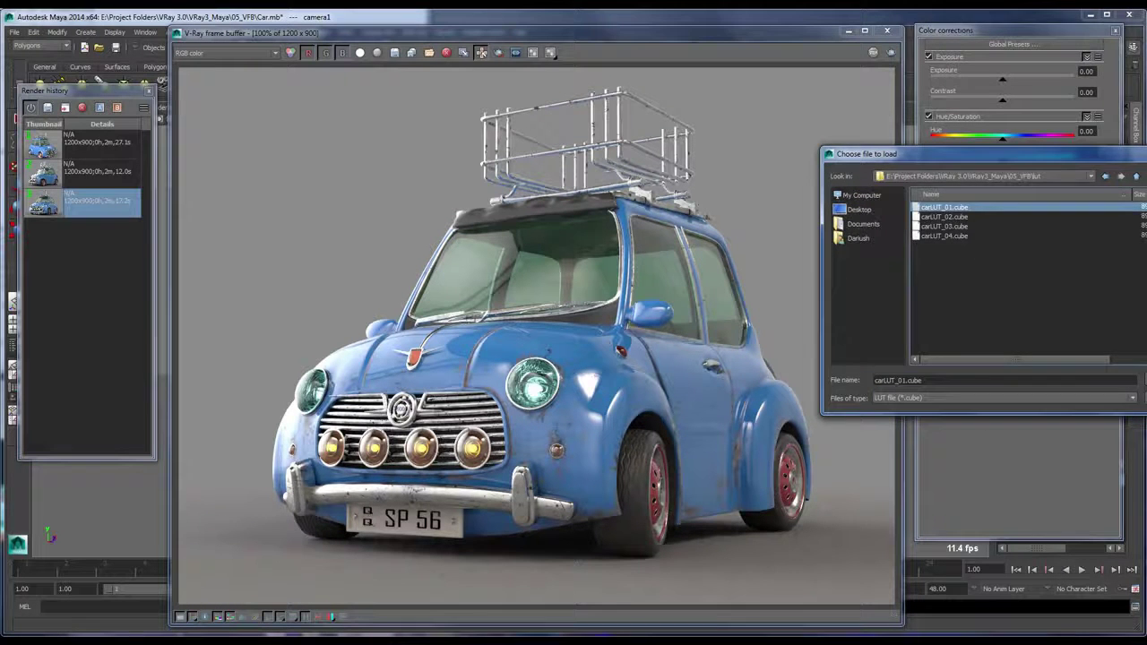
click(929, 322)
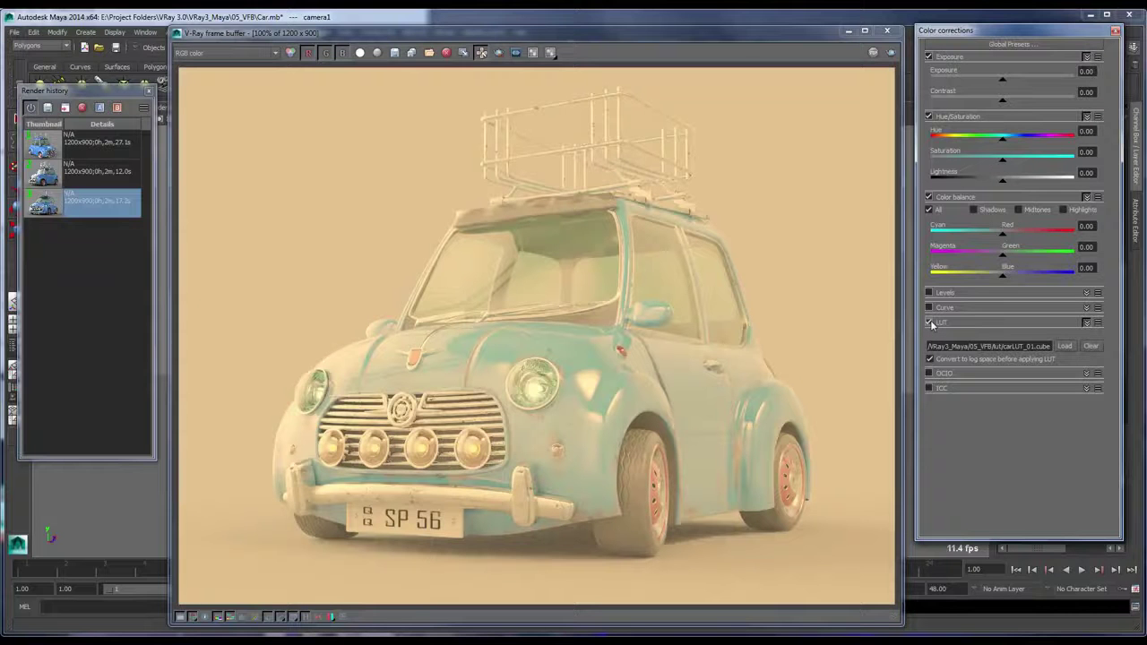